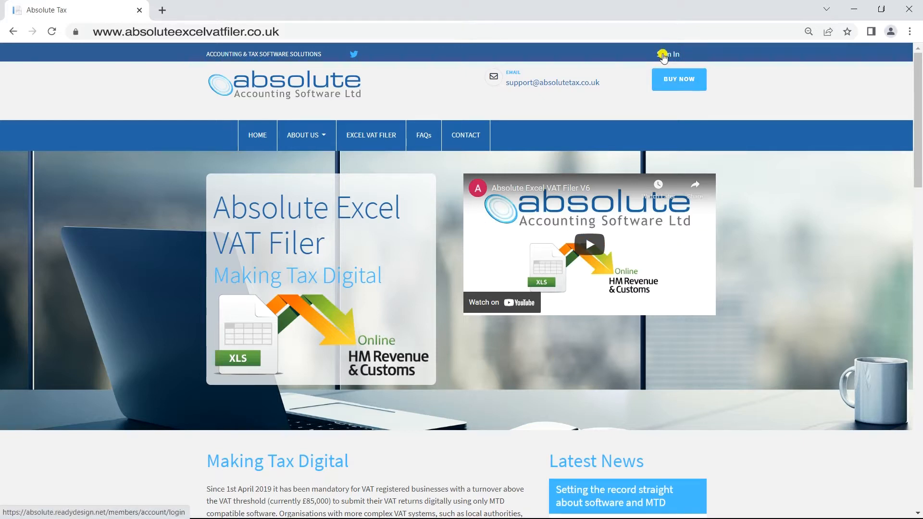
- Sign in to the customer account with the saved username and password
{"action": "left_click", "coordinate": [663, 54]}
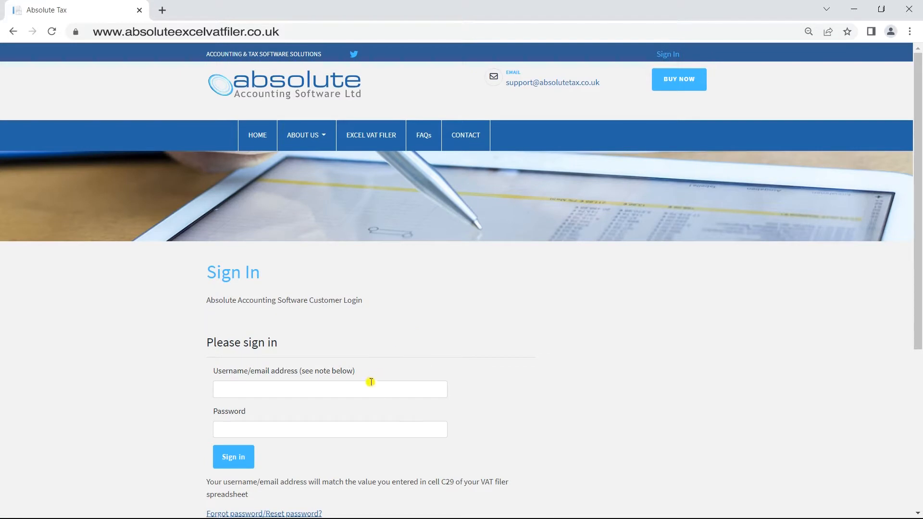
{"action": "left_click", "coordinate": [367, 386]}
{"action": "type", "text": "sales"}
{"action": "key", "text": "Down"}
{"action": "key", "text": "Tab"}
{"action": "type", "text": "•••••••"}
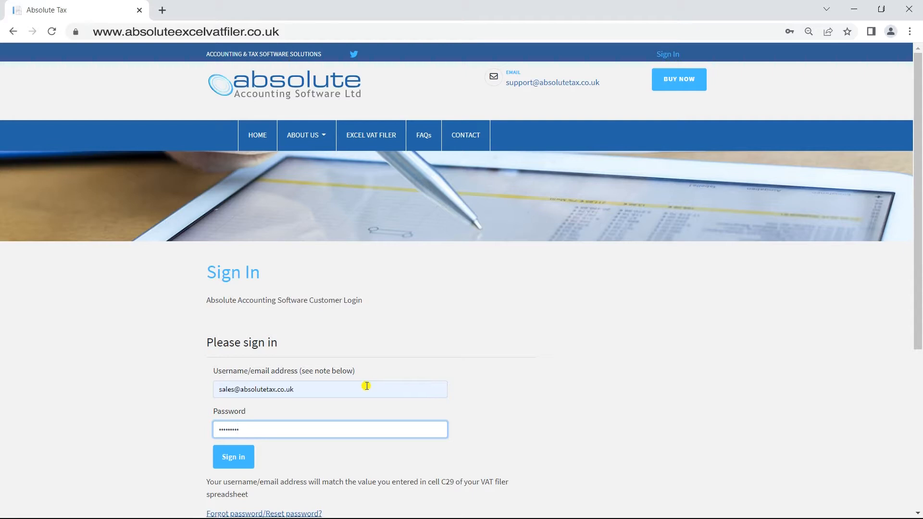
{"action": "left_click", "coordinate": [232, 457]}
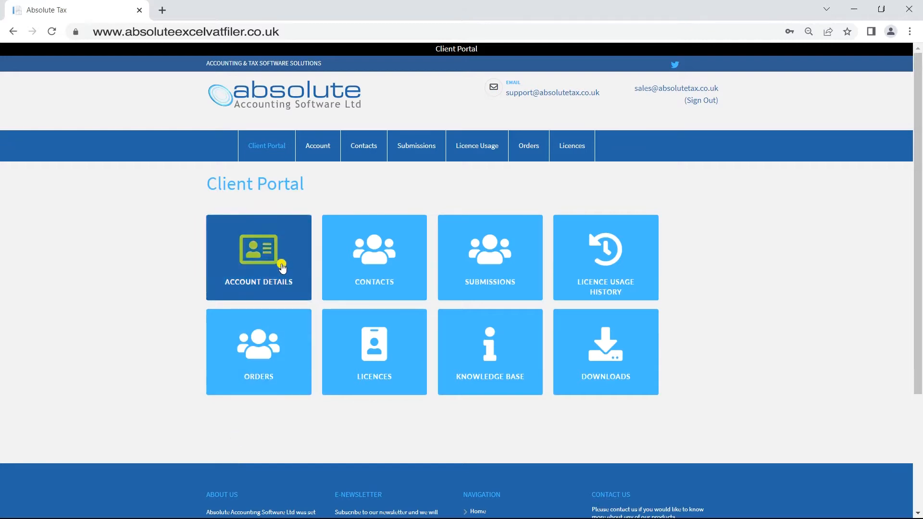
- Review the company Account Details form, then bring up the Contacts list
{"action": "left_click", "coordinate": [280, 261]}
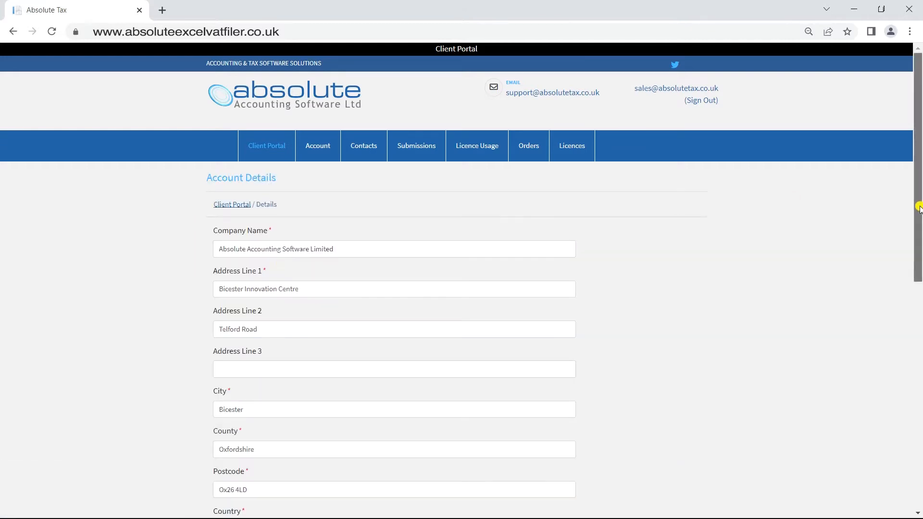
{"action": "mouse_move", "coordinate": [918, 210]}
{"action": "left_mouse_down"}
{"action": "mouse_move", "coordinate": [915, 296]}
{"action": "mouse_move", "coordinate": [919, 222]}
{"action": "left_mouse_up"}
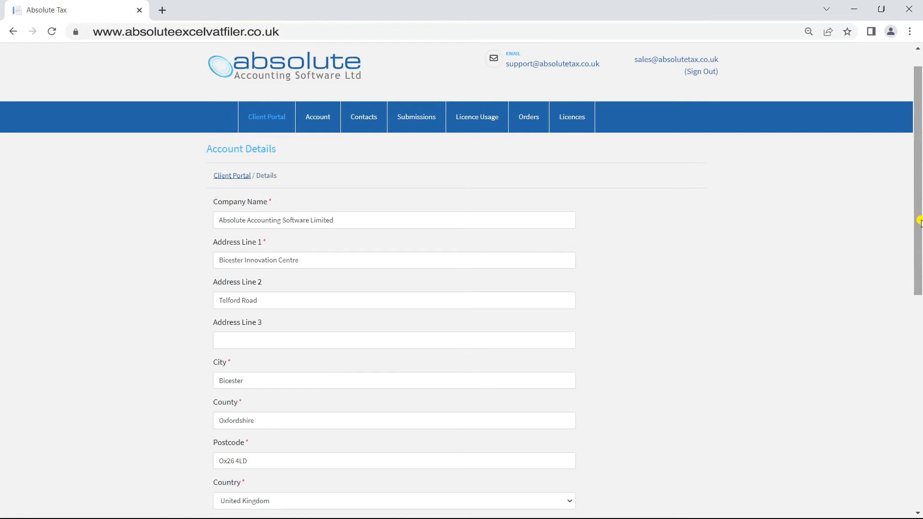
{"action": "left_click", "coordinate": [266, 117]}
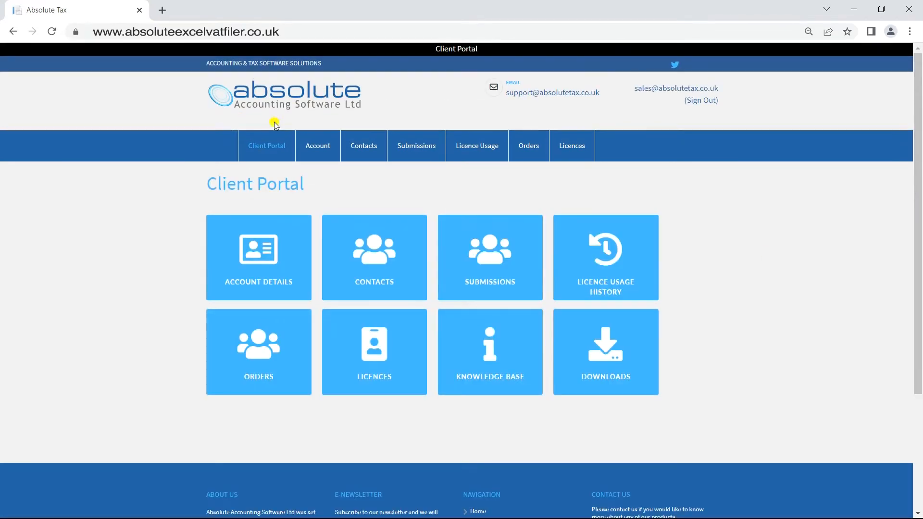
{"action": "left_click", "coordinate": [374, 257]}
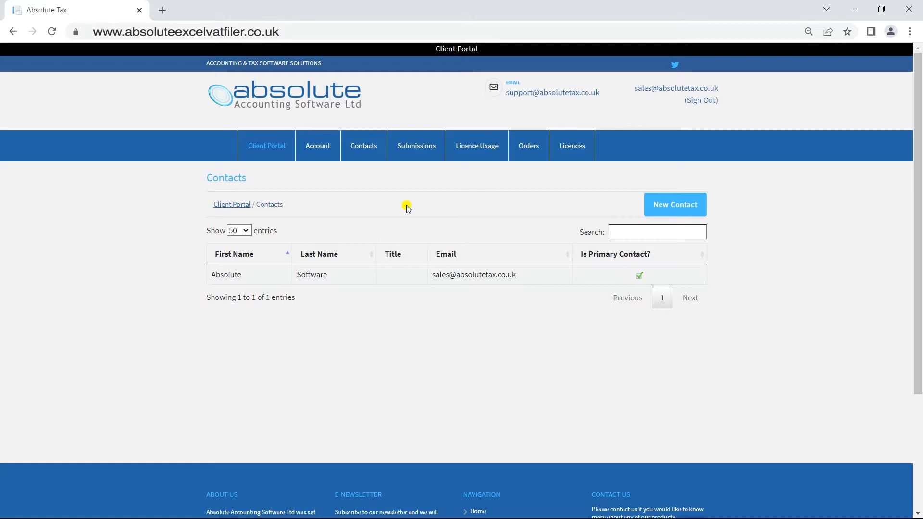
{"action": "left_click", "coordinate": [332, 276]}
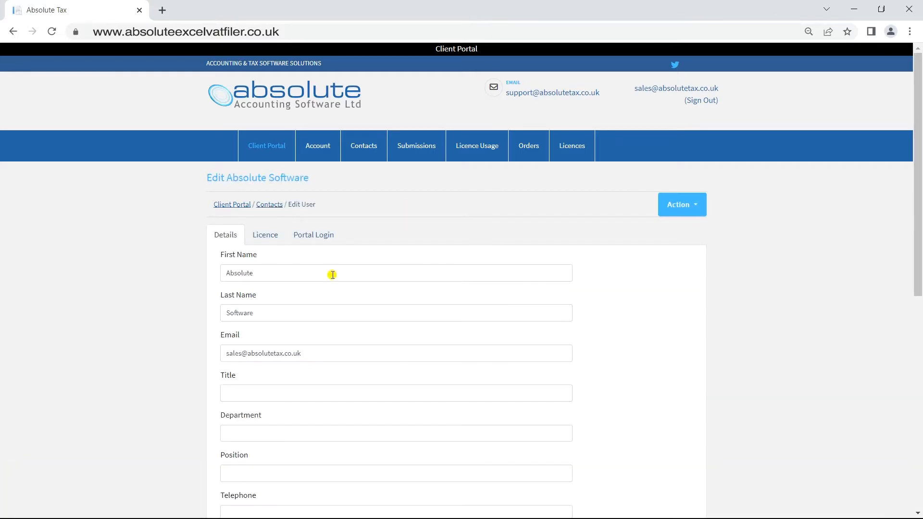
{"action": "left_click", "coordinate": [264, 235]}
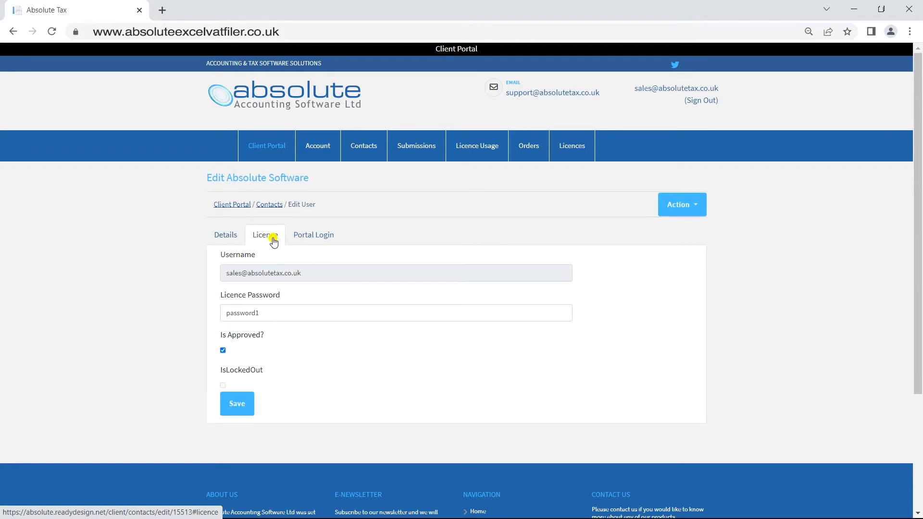
{"action": "left_click", "coordinate": [311, 235]}
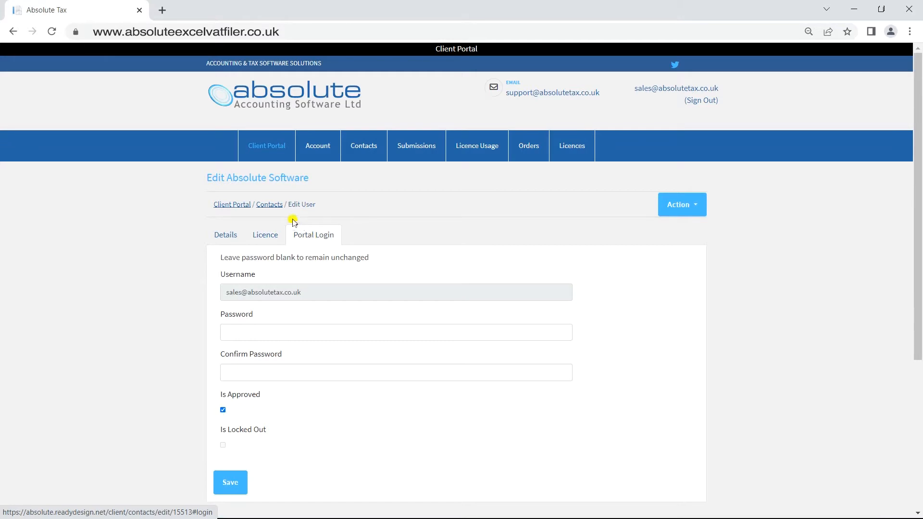
{"action": "left_click", "coordinate": [269, 204]}
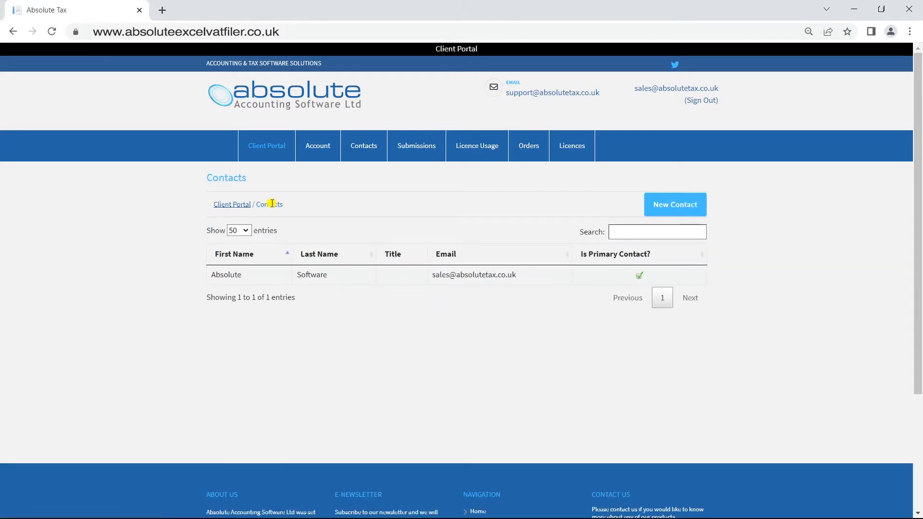
- Create a second contact with first name, last name and email address
{"action": "left_click", "coordinate": [683, 210]}
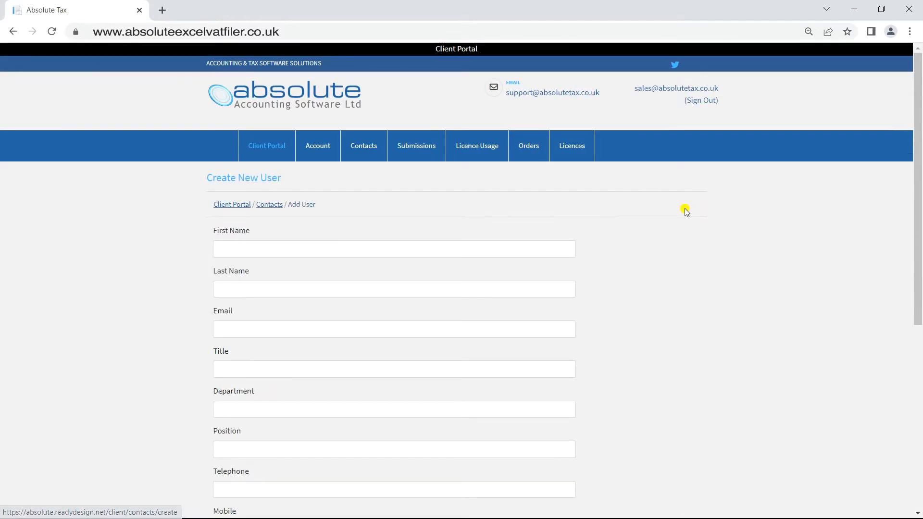
{"action": "left_click", "coordinate": [373, 247]}
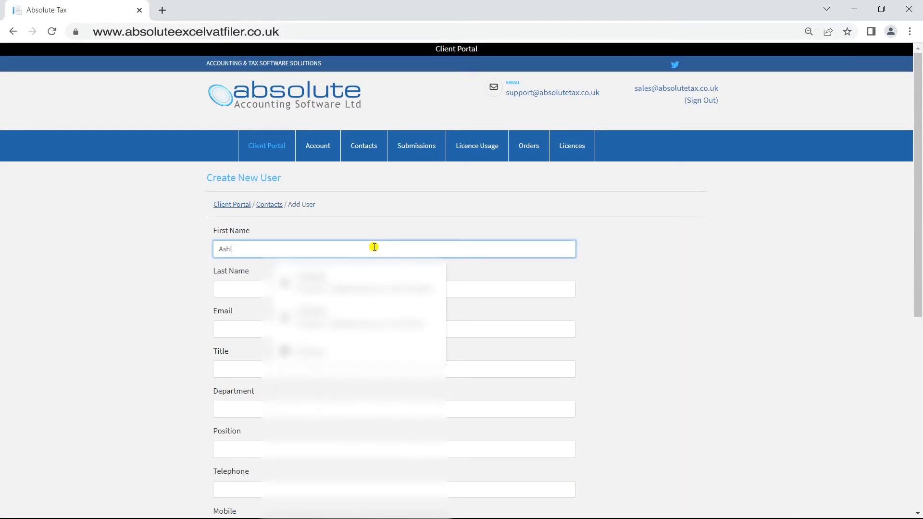
{"action": "key", "text": "Tab"}
{"action": "key", "text": "Tab"}
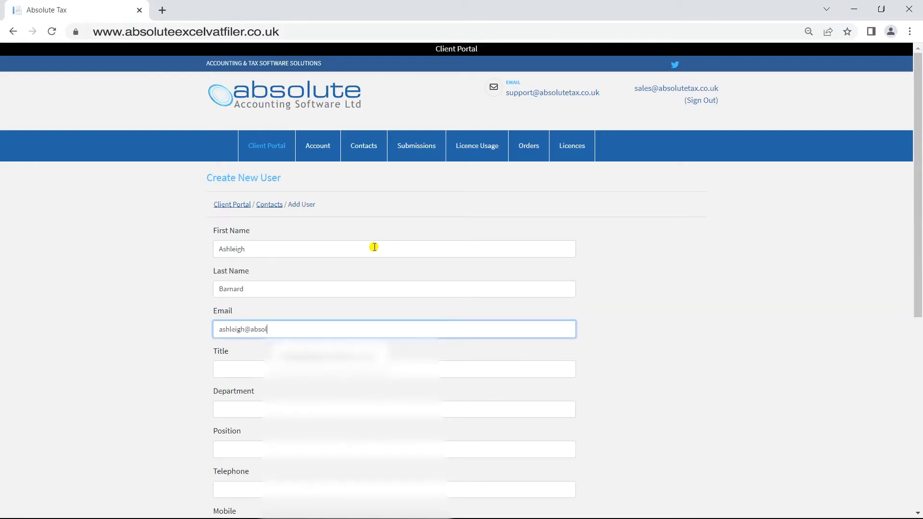
{"action": "left_click_drag", "start_coordinate": [918, 175], "coordinate": [918, 248]}
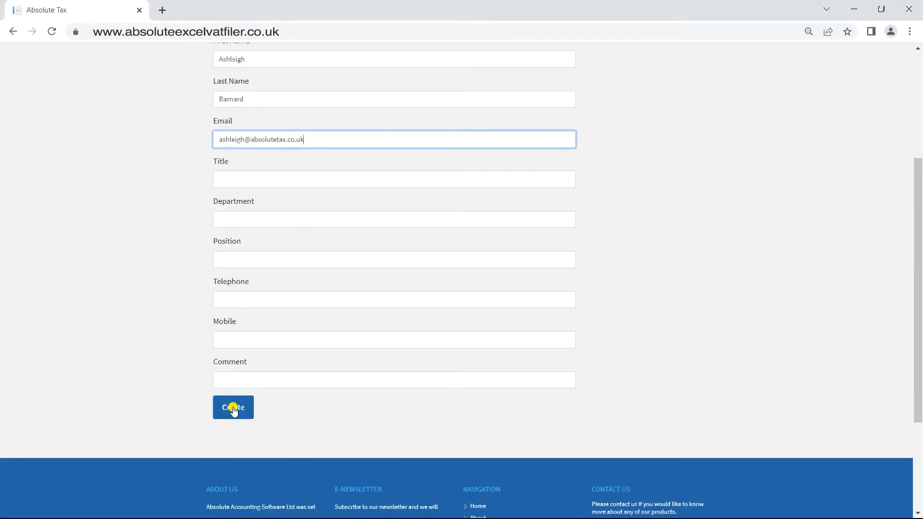
{"action": "left_click", "coordinate": [233, 407]}
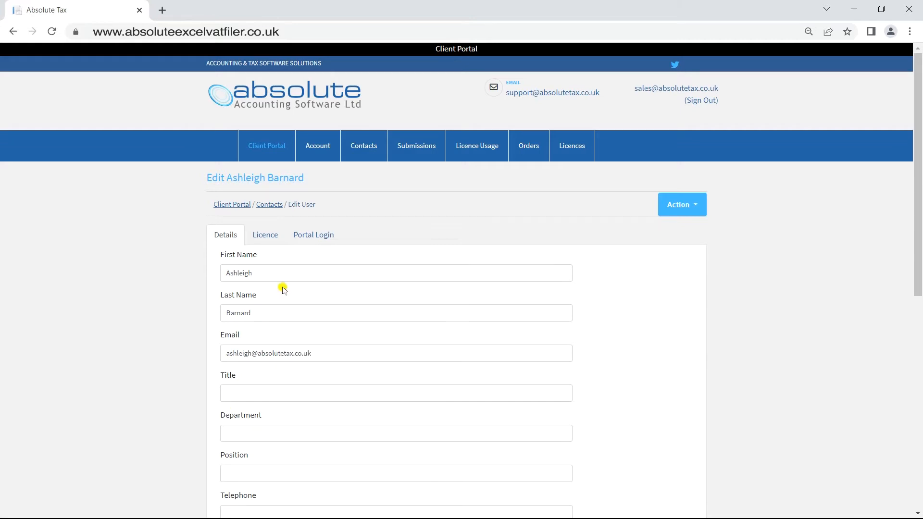
- Check the new contact's Portal Login status and return to the dashboard
{"action": "left_click", "coordinate": [308, 235]}
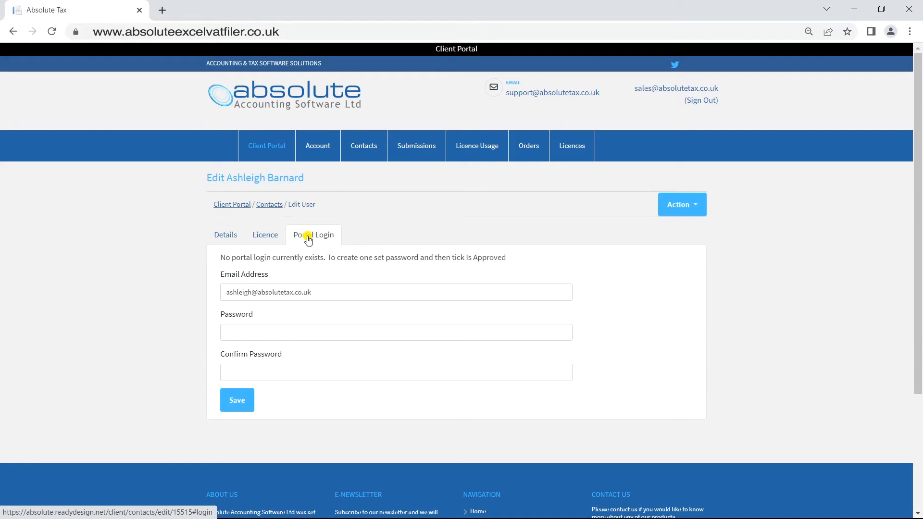
{"action": "left_click", "coordinate": [268, 145]}
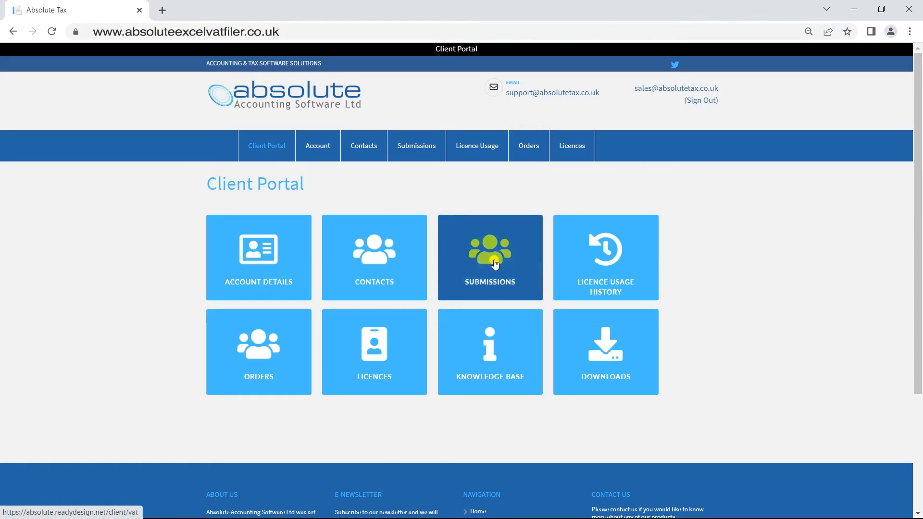
- Download and view the VAT receipt PDF for Example Company Ltd's submission
{"action": "left_click", "coordinate": [494, 262]}
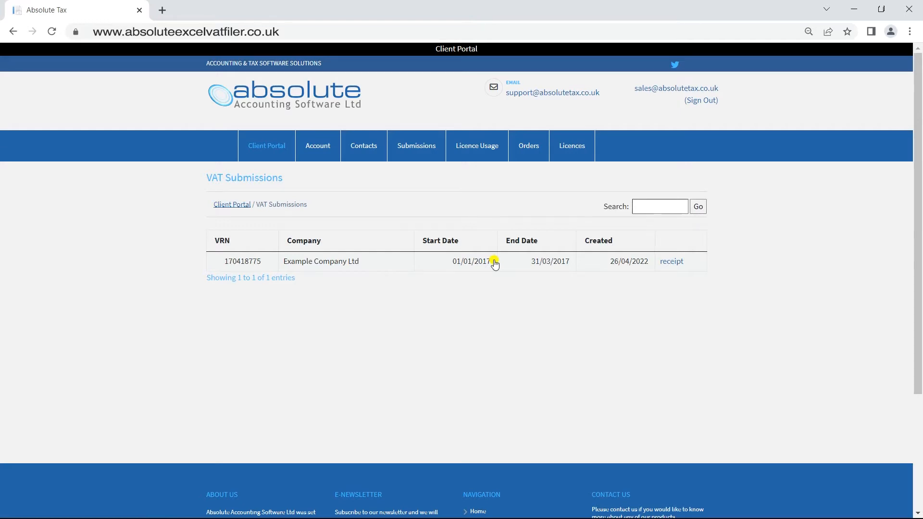
{"action": "left_click", "coordinate": [678, 263]}
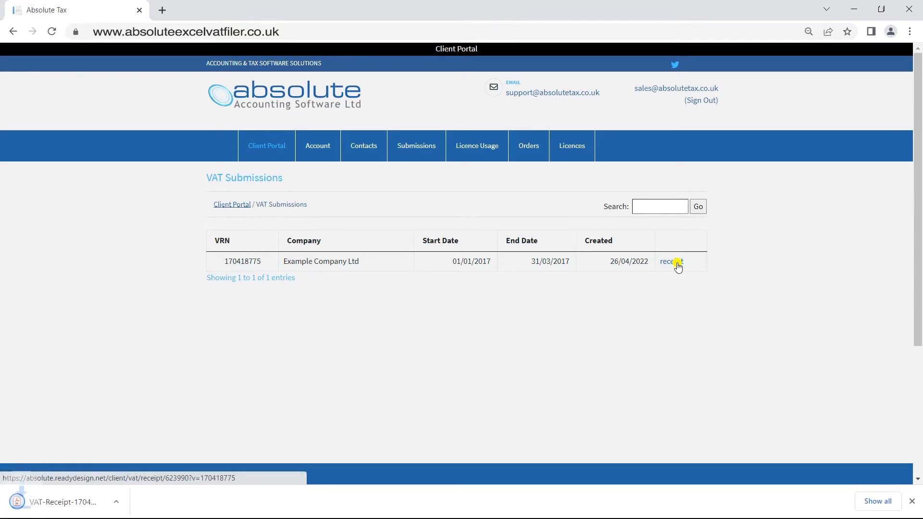
{"action": "left_click", "coordinate": [62, 502]}
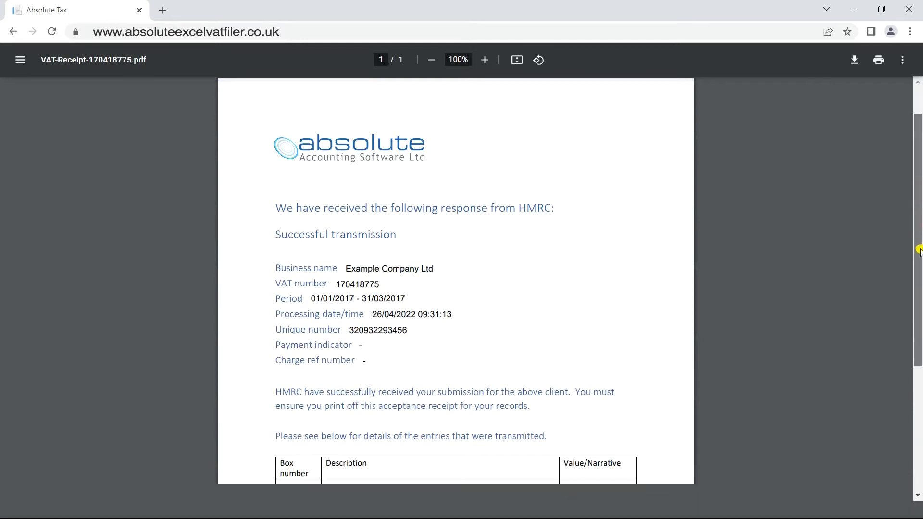
{"action": "left_click_drag", "start_coordinate": [916, 240], "coordinate": [916, 303]}
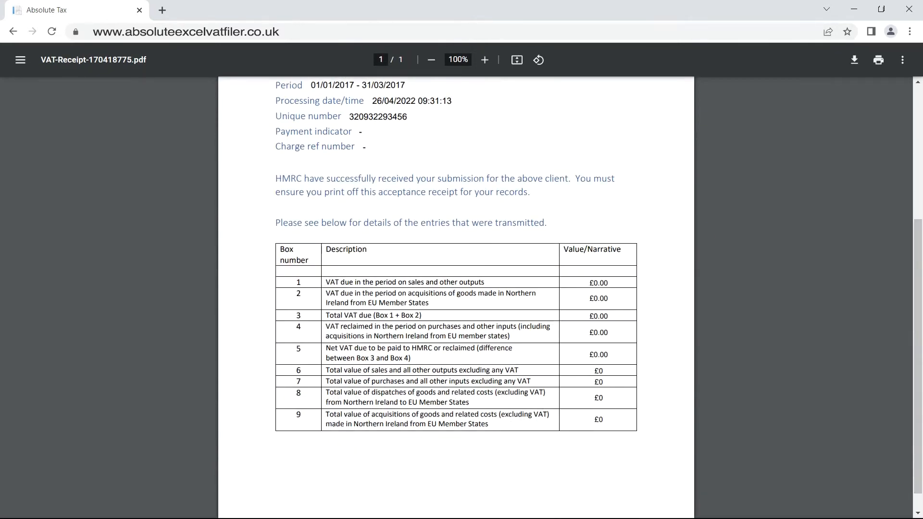
{"action": "key", "text": "alt+Left"}
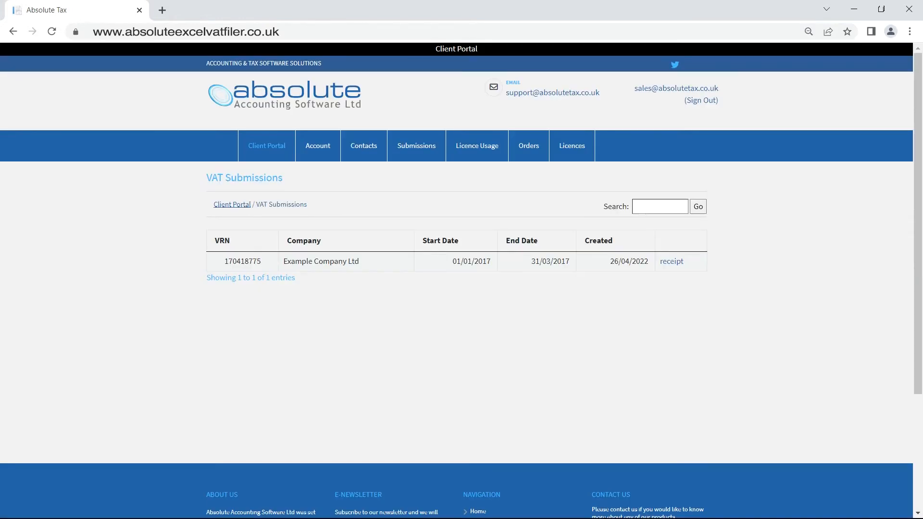
- Review the Licence Usage History tables, then return to the portal home
{"action": "left_click", "coordinate": [280, 146]}
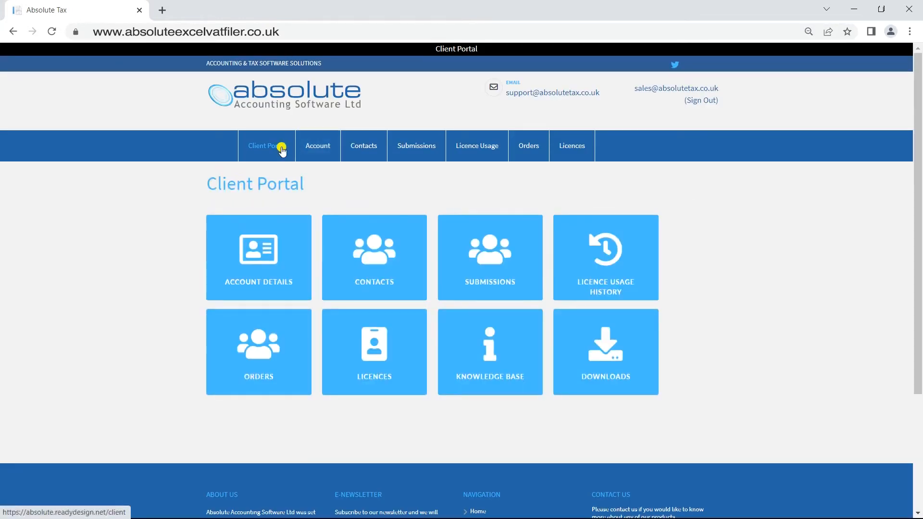
{"action": "left_click", "coordinate": [605, 254]}
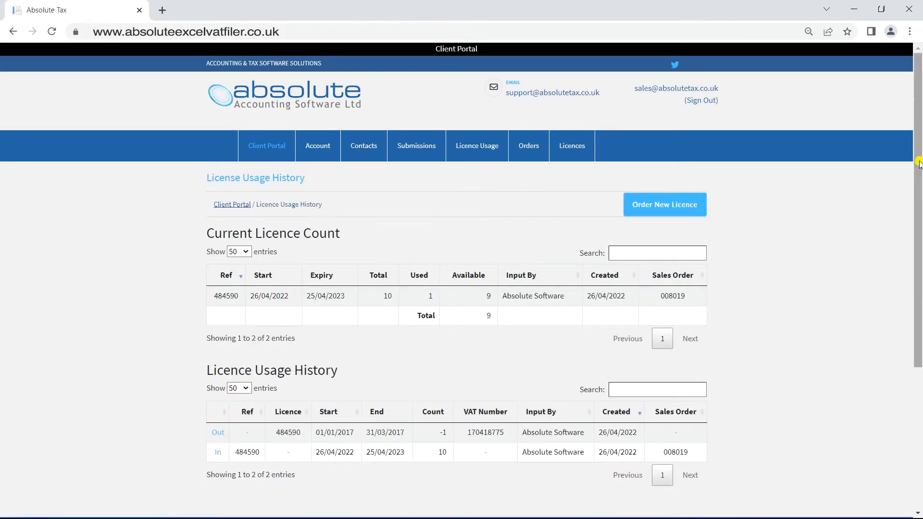
{"action": "left_click_drag", "start_coordinate": [917, 166], "coordinate": [914, 179]}
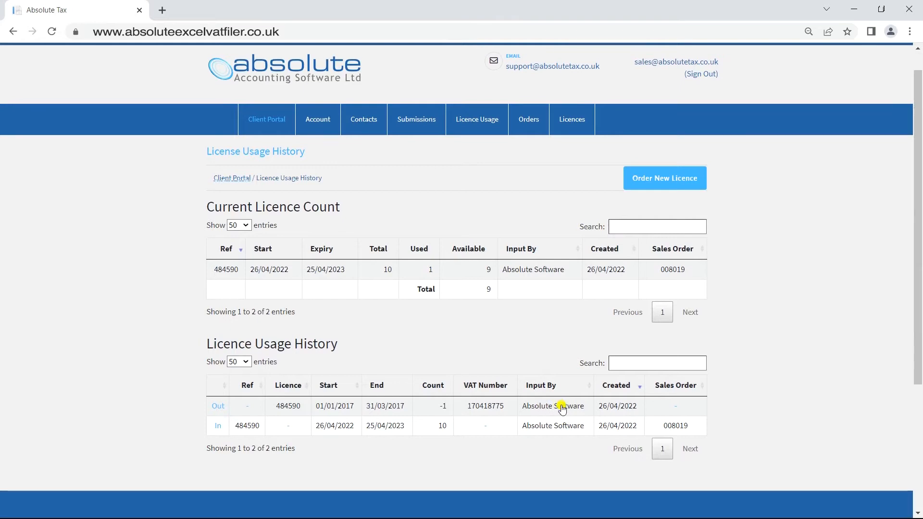
{"action": "left_click", "coordinate": [275, 124]}
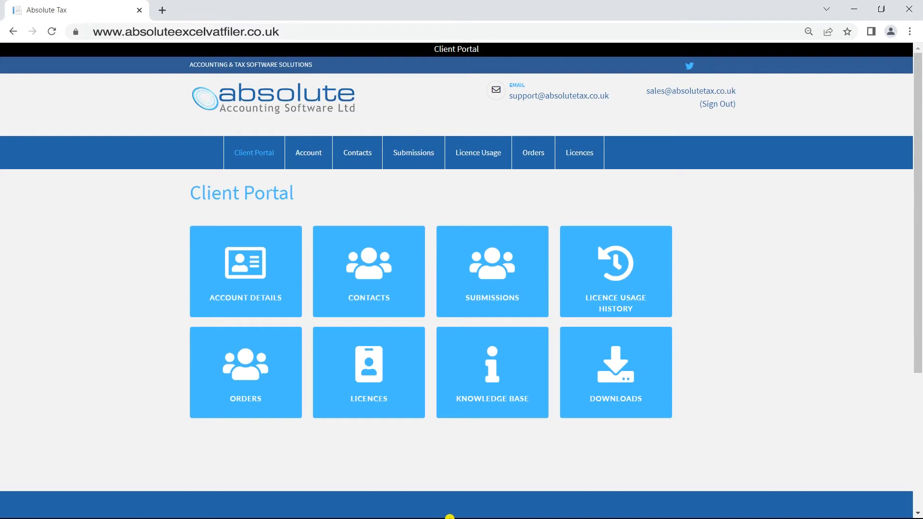
- Download invoice-013973.pdf from the Sales Orders list and view it
{"action": "left_click", "coordinate": [245, 371]}
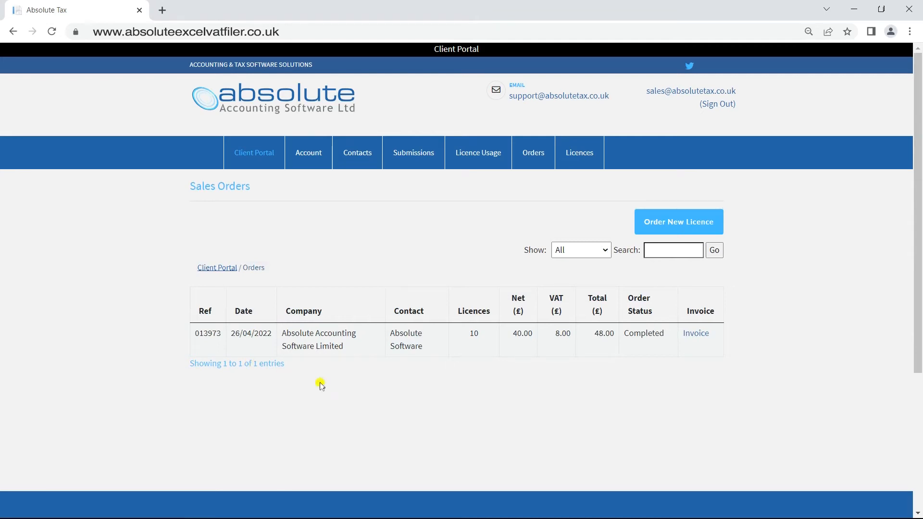
{"action": "left_click", "coordinate": [695, 333]}
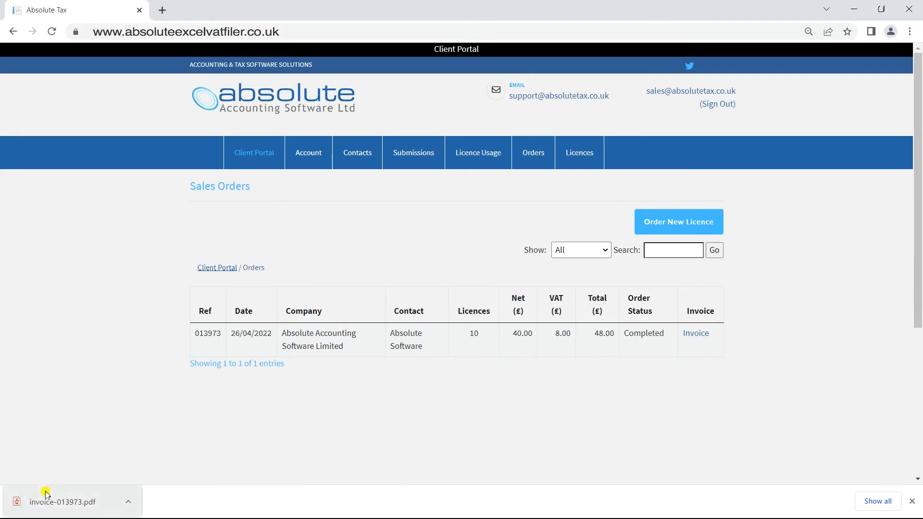
{"action": "left_click", "coordinate": [32, 501]}
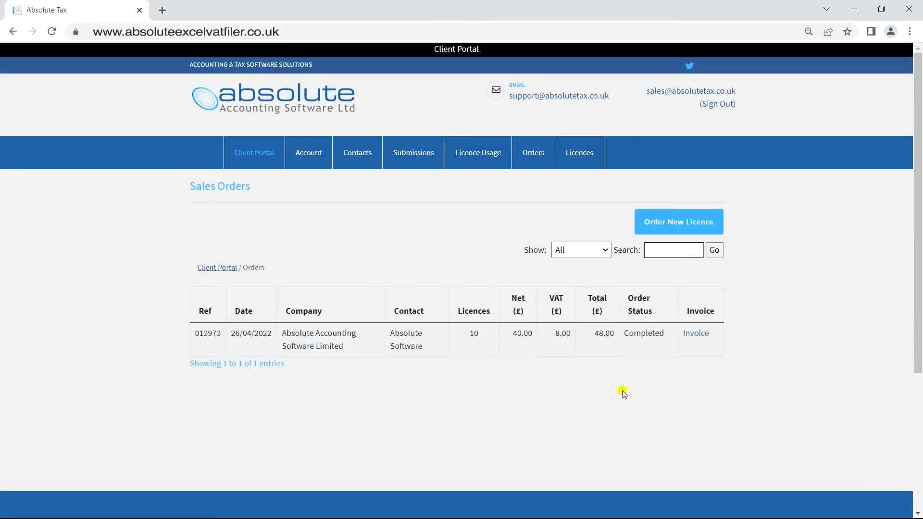
- Order 20 licences, agree to the terms and confirm for £96.00 payment via Sage Pay
{"action": "left_click", "coordinate": [678, 222]}
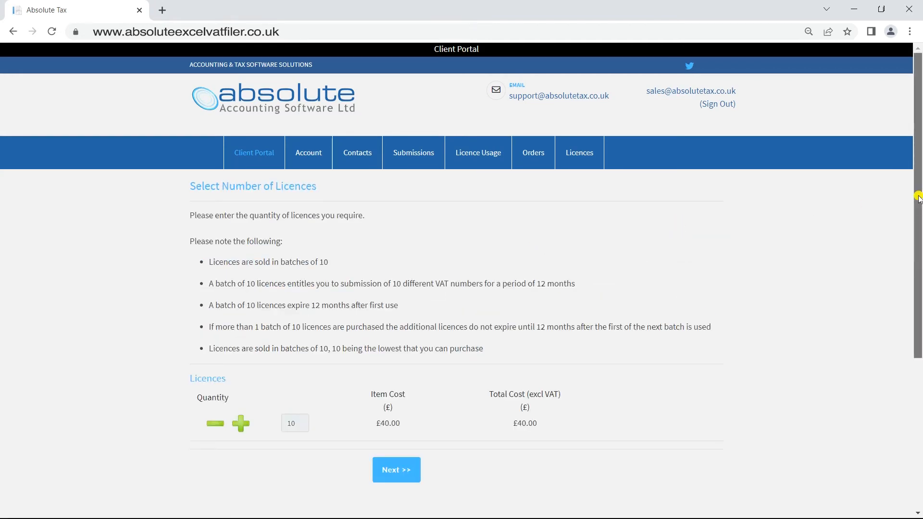
{"action": "left_click_drag", "start_coordinate": [917, 206], "coordinate": [919, 224]}
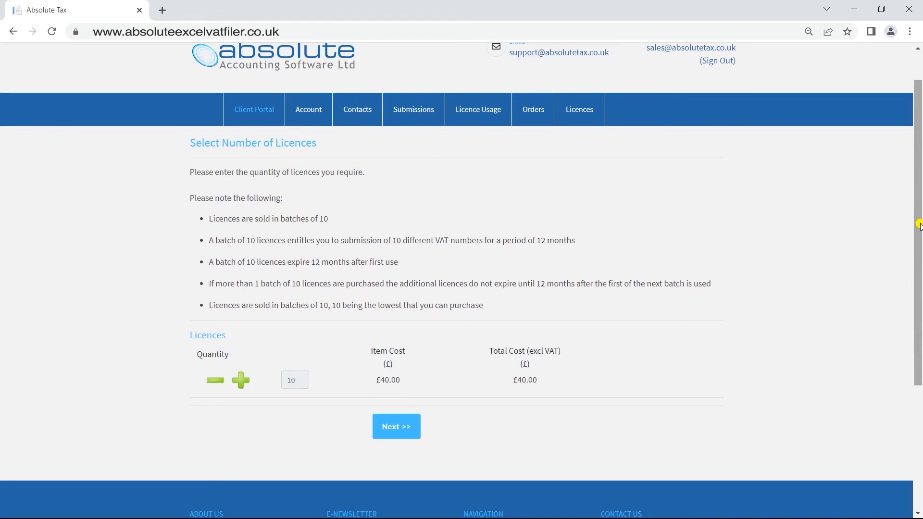
{"action": "left_click", "coordinate": [241, 380]}
{"action": "left_click", "coordinate": [396, 426]}
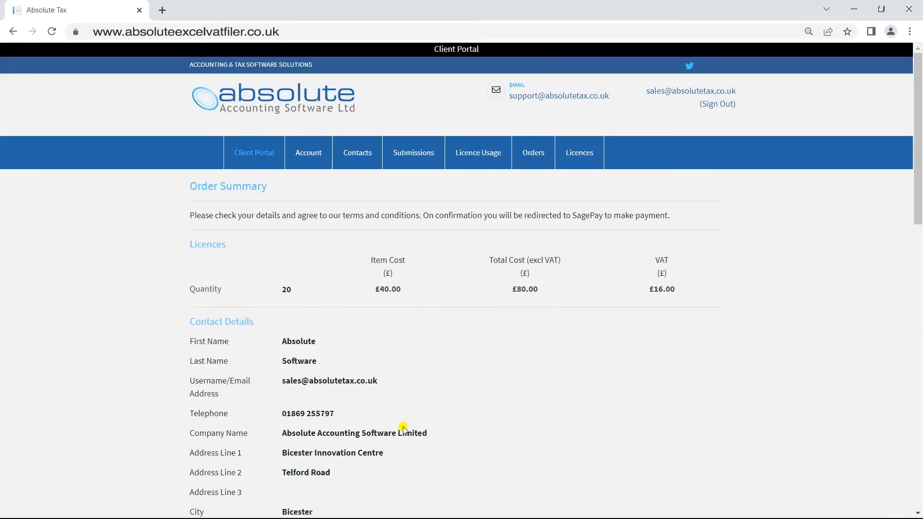
{"action": "left_click_drag", "start_coordinate": [919, 185], "coordinate": [918, 426]}
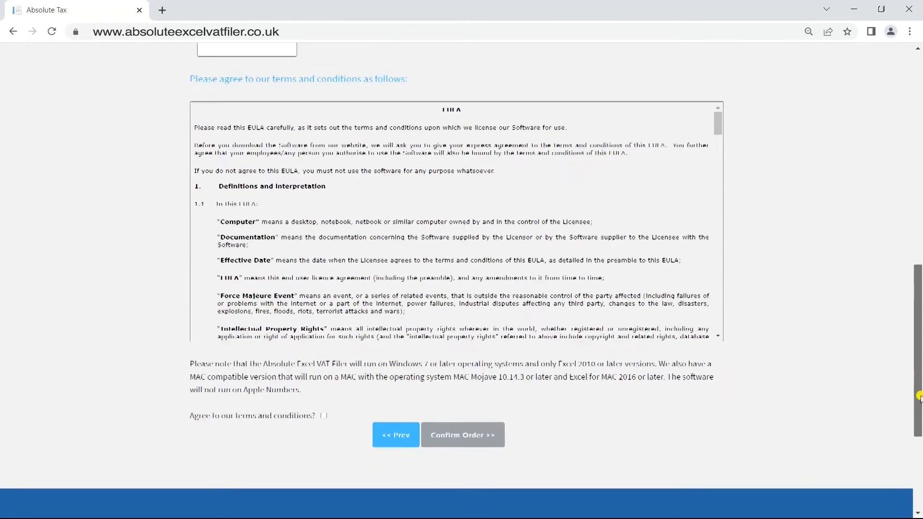
{"action": "left_click", "coordinate": [323, 414]}
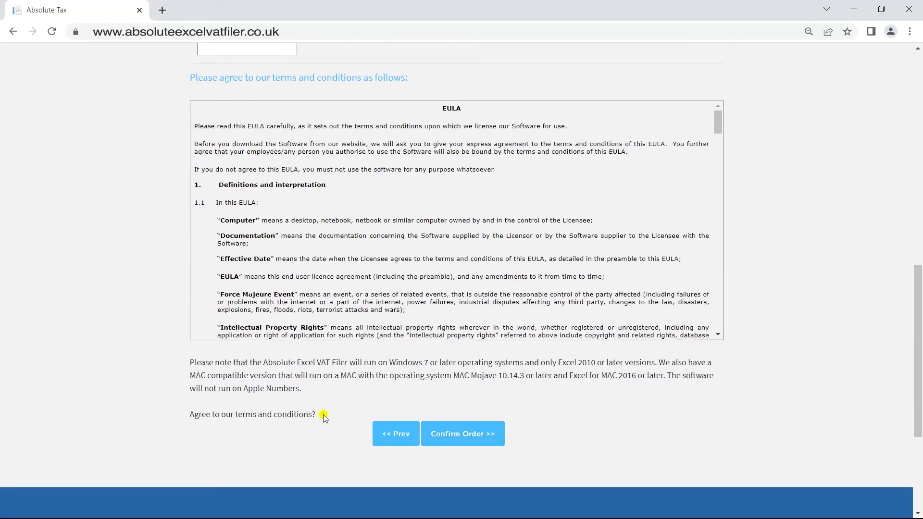
{"action": "left_click", "coordinate": [483, 433]}
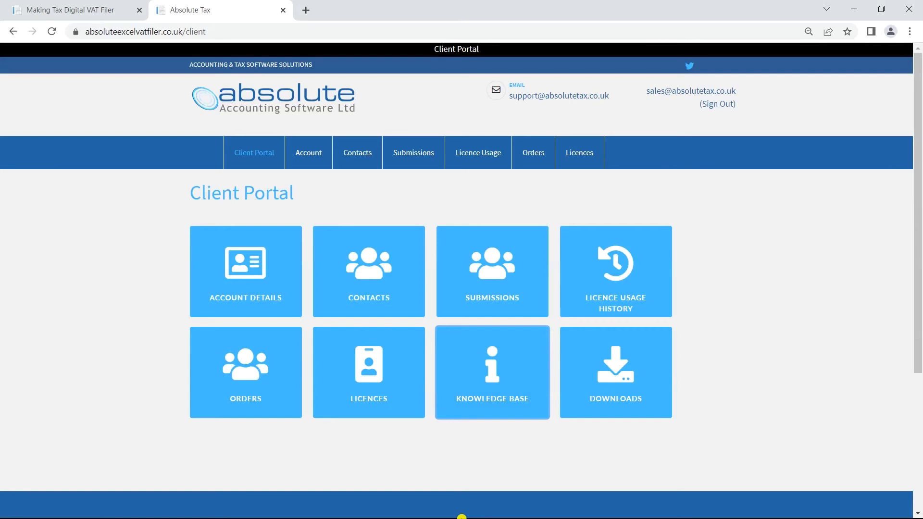
- View the Licences list showing three unused 10-licence batches, then return home
{"action": "left_click", "coordinate": [368, 372]}
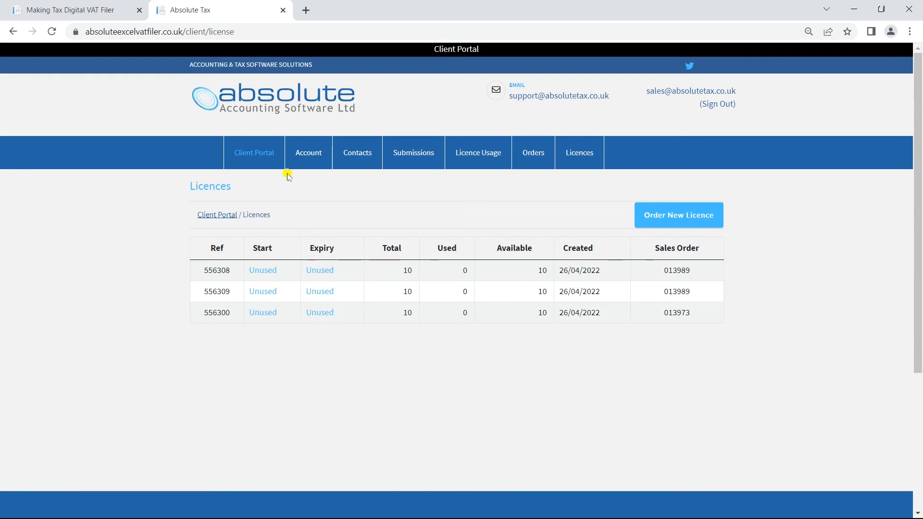
{"action": "left_click", "coordinate": [254, 152]}
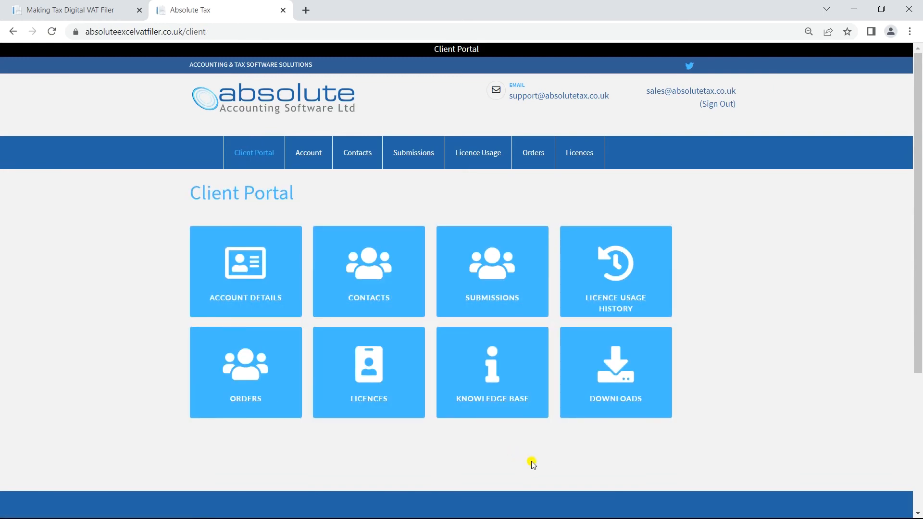
- Search the knowledge base for 'server', read the HMRC Server error article, then close it
{"action": "left_click", "coordinate": [512, 402]}
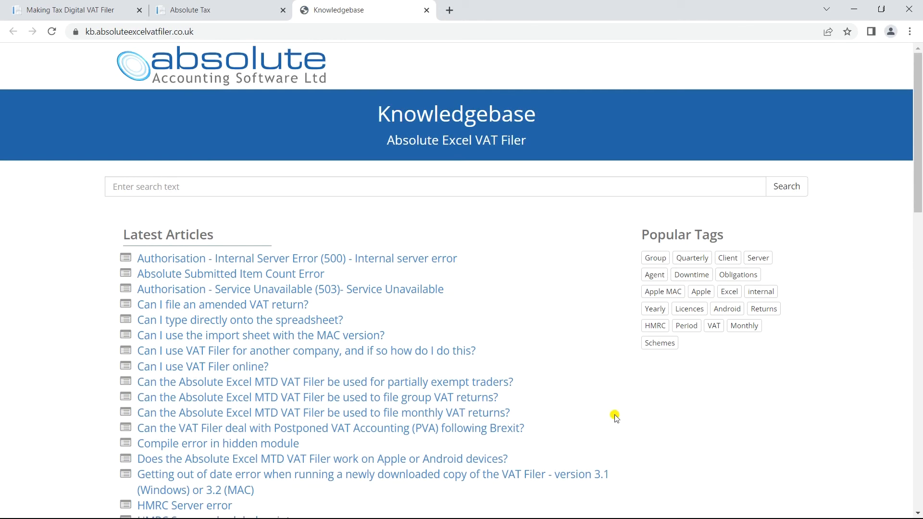
{"action": "left_click", "coordinate": [365, 186]}
{"action": "type", "text": "server"}
{"action": "key", "text": "Return"}
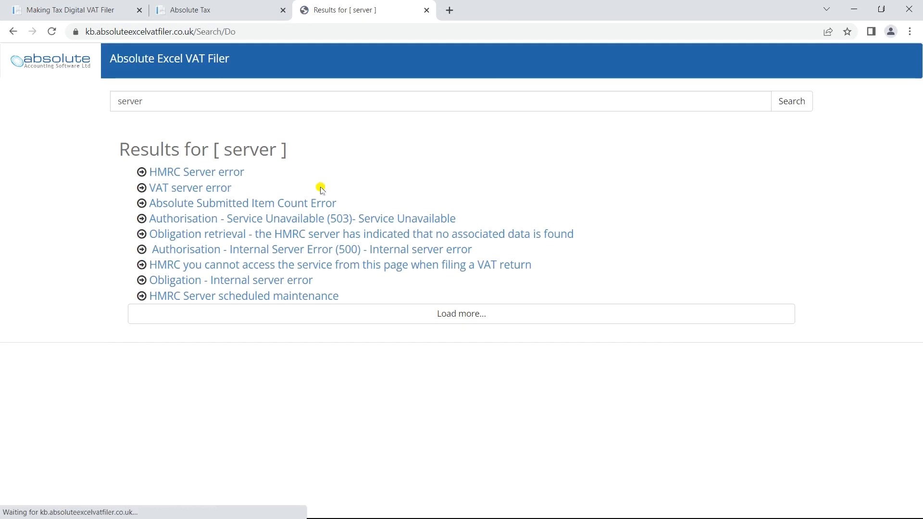
{"action": "left_click", "coordinate": [217, 173]}
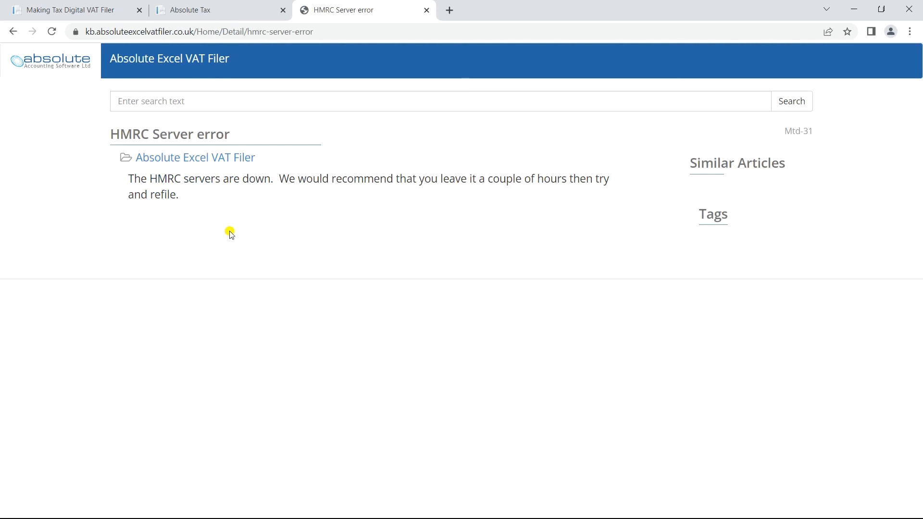
{"action": "left_click", "coordinate": [426, 10]}
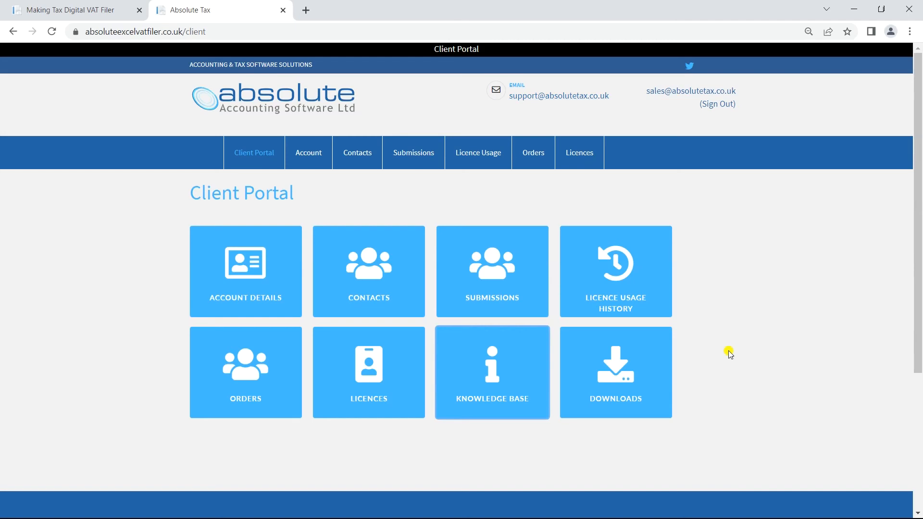
- Browse the Downloads page of spreadsheets and user guides, then go back to the dashboard
{"action": "left_click", "coordinate": [621, 382]}
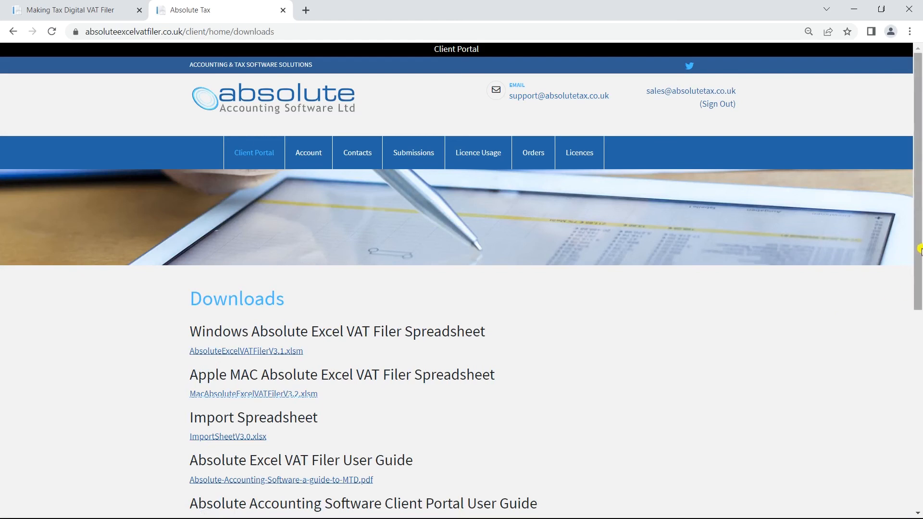
{"action": "left_click_drag", "start_coordinate": [916, 245], "coordinate": [913, 346]}
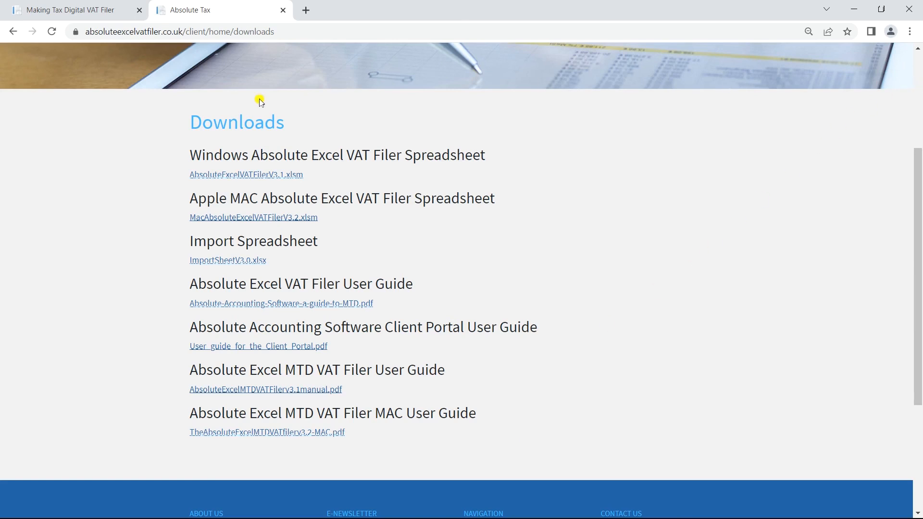
{"action": "left_click", "coordinate": [13, 32]}
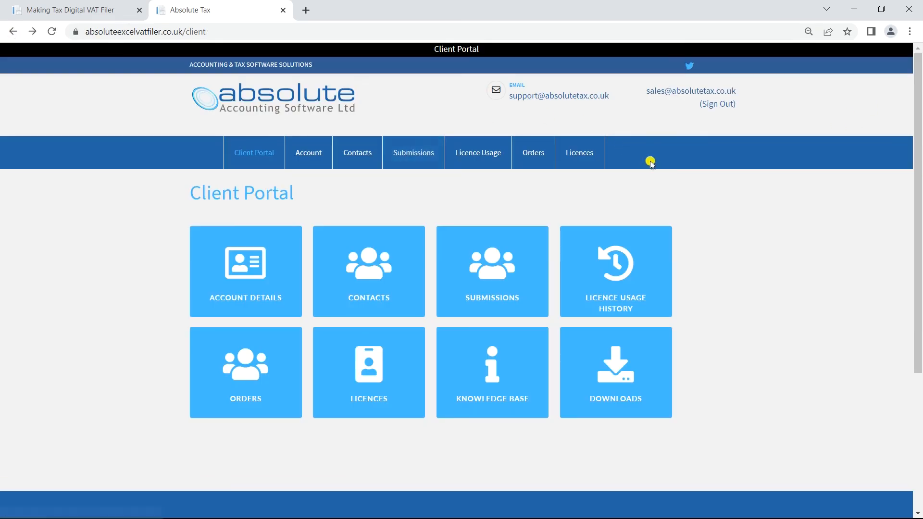